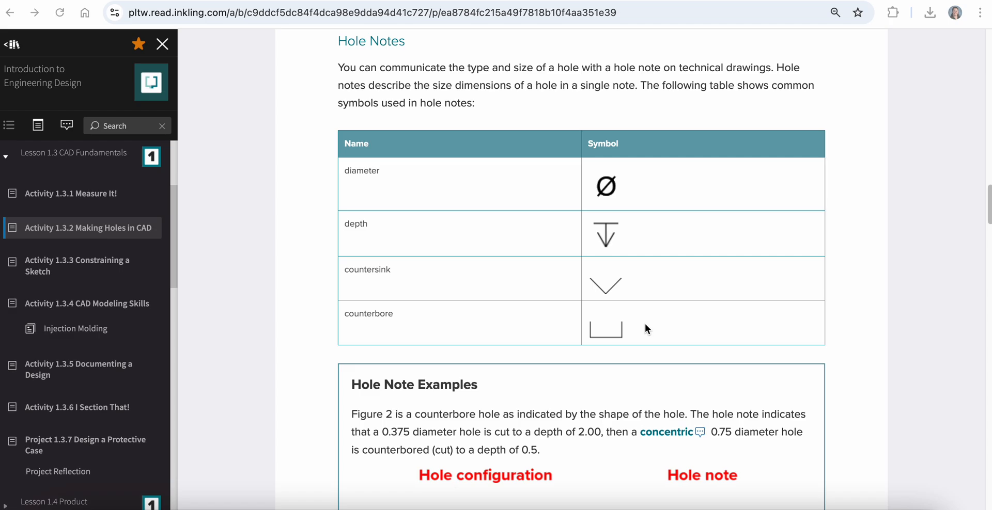
Examine the counterbore hole note example and its hole configuration figure in the Activity 1.3.2 page.
scroll(594, 323, down, 6)
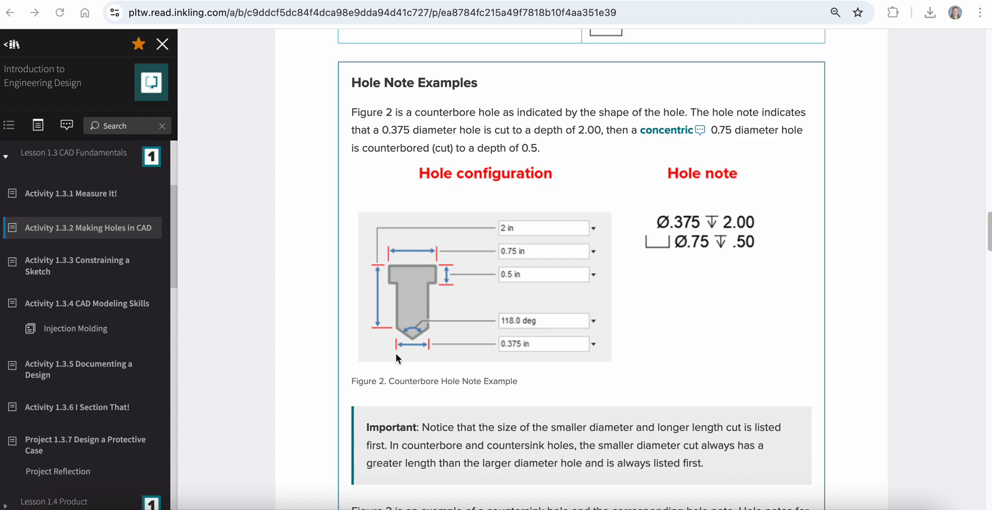
scroll(407, 348, down, 1)
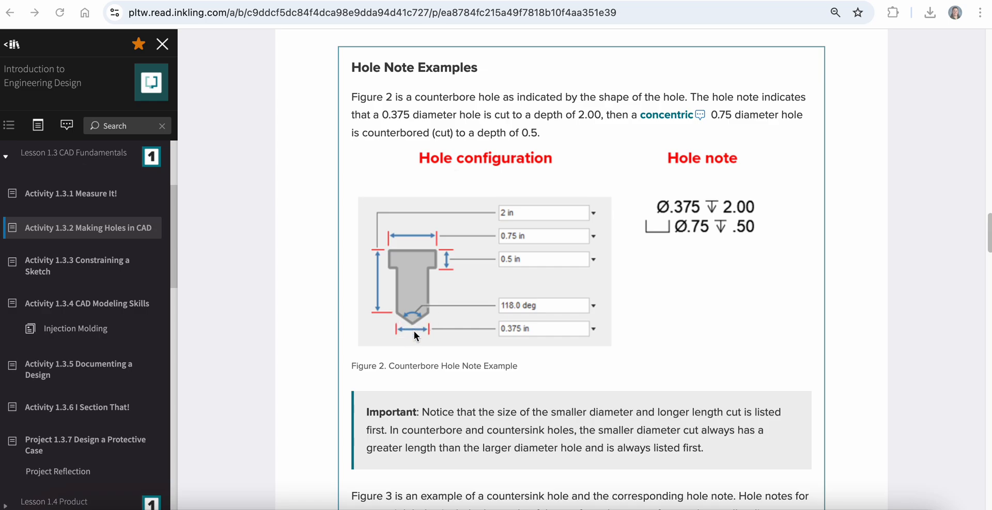
scroll(656, 300, down, 1)
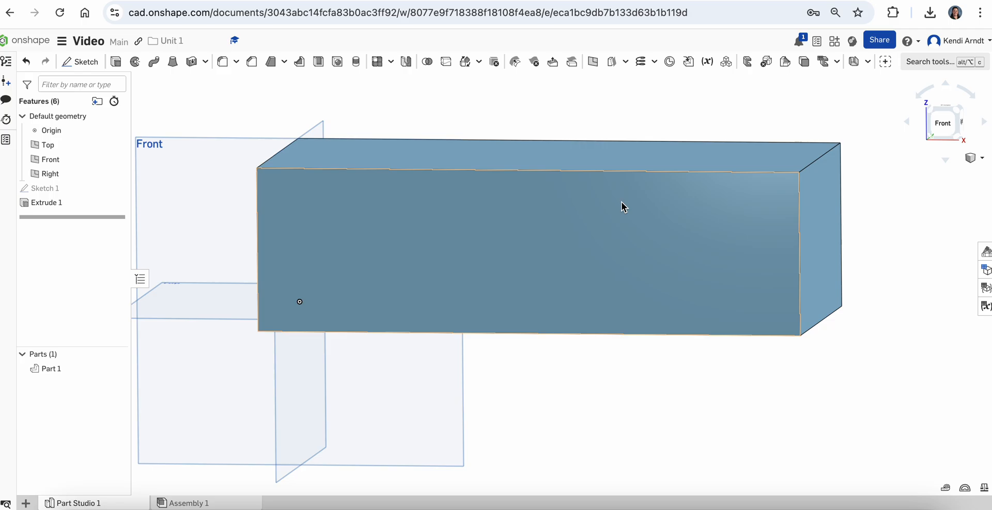
Start a sketch on the block's front face in Onshape and place four points along the face's horizontal midline.
click(537, 226)
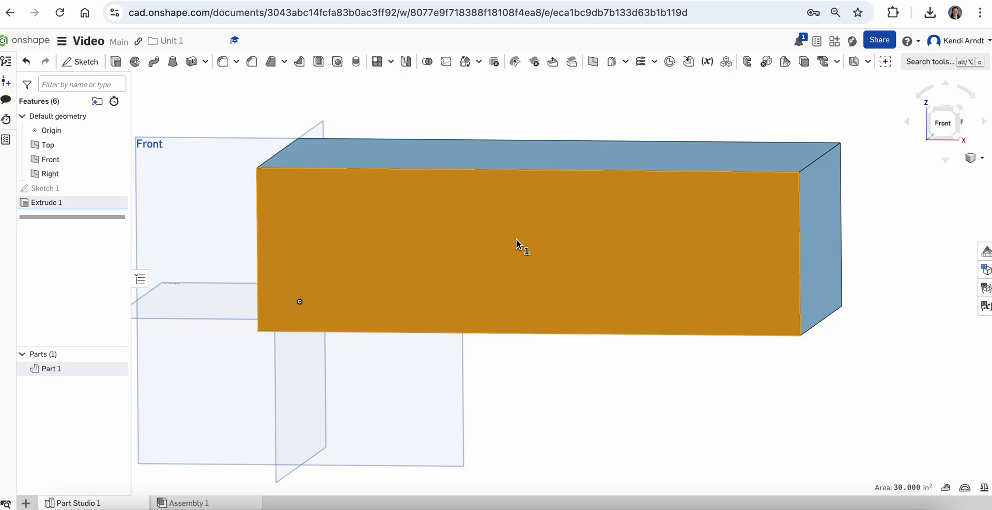
click(80, 62)
click(942, 122)
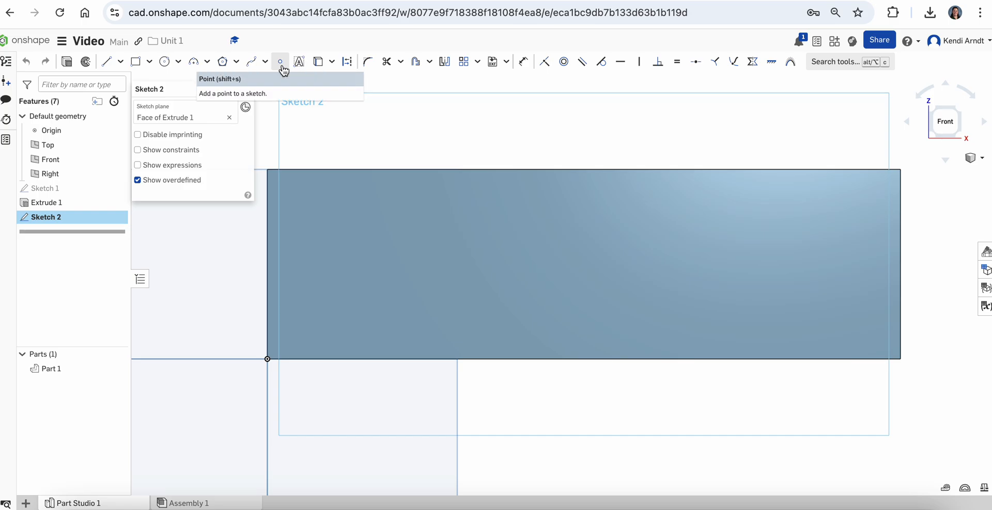
click(282, 65)
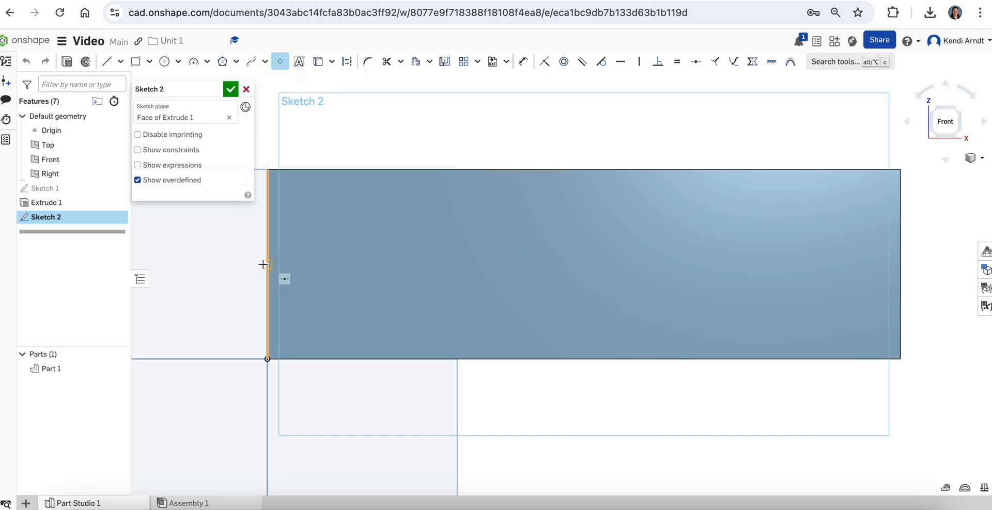
click(351, 265)
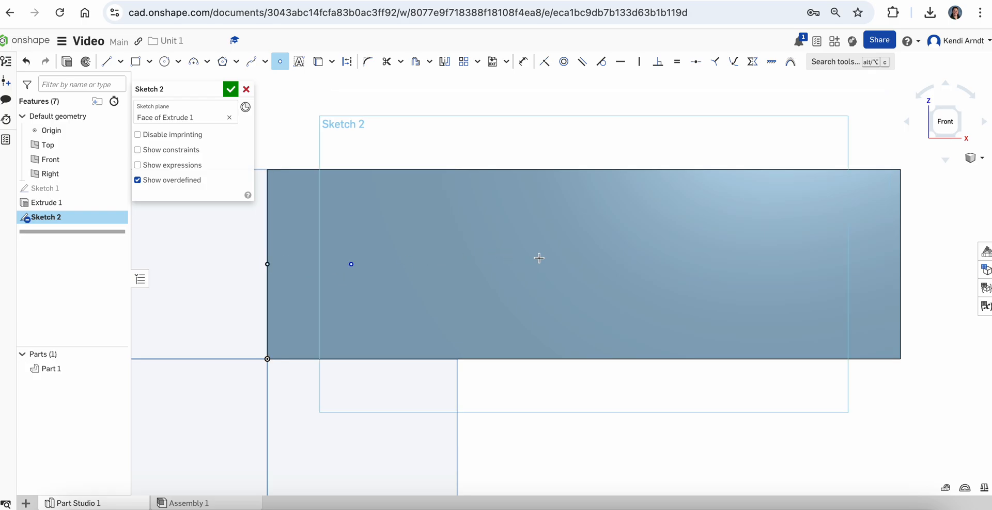
click(502, 265)
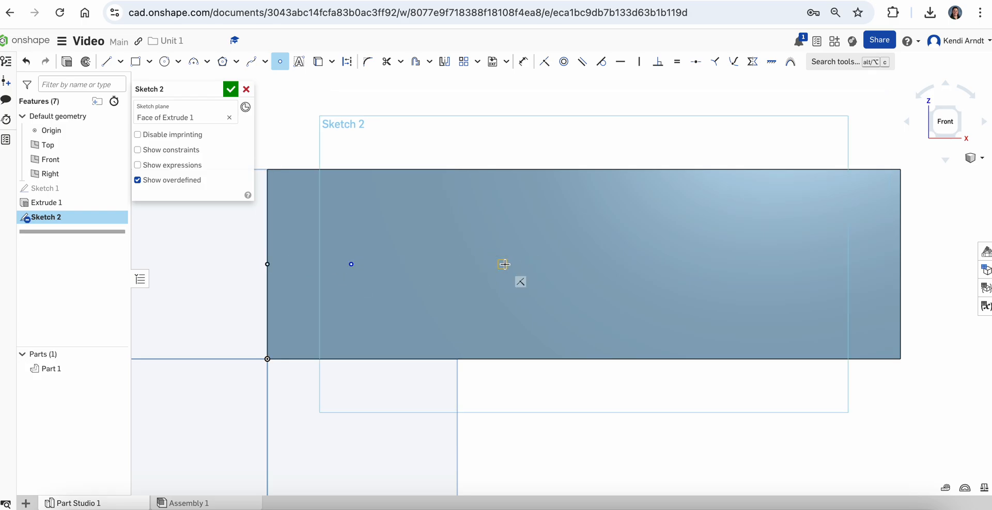
click(630, 264)
click(759, 264)
Dimension the first sketch point 1.5 in from the block's left edge.
click(524, 62)
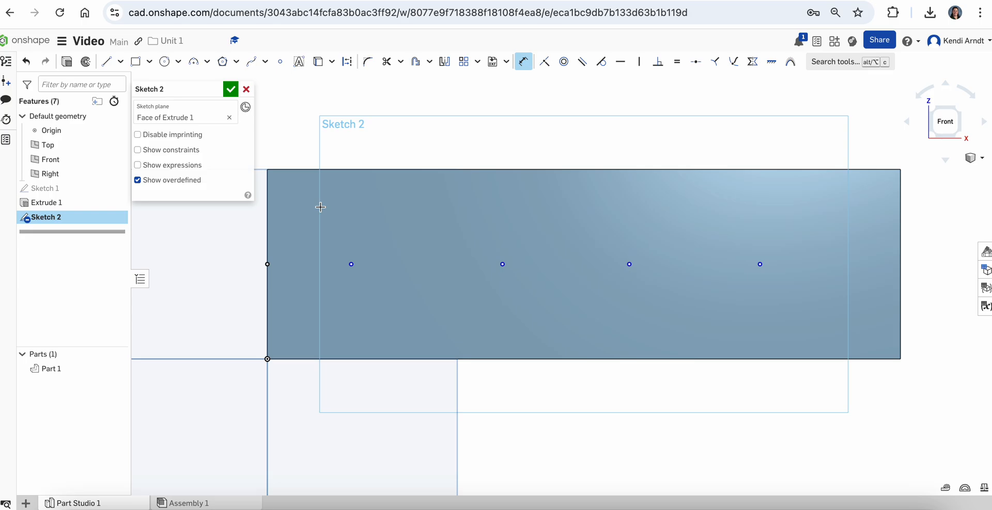
click(267, 250)
click(351, 264)
click(320, 305)
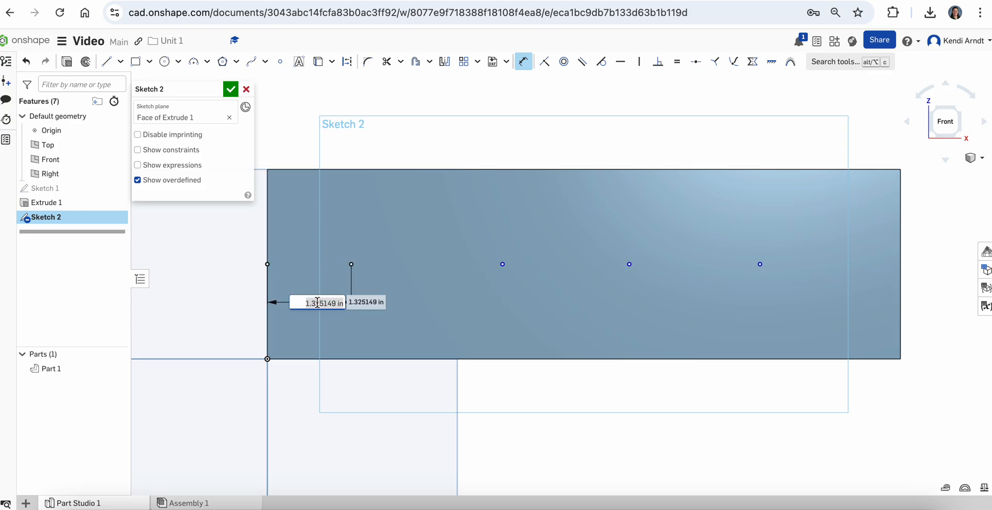
text(1.5)
key(Return)
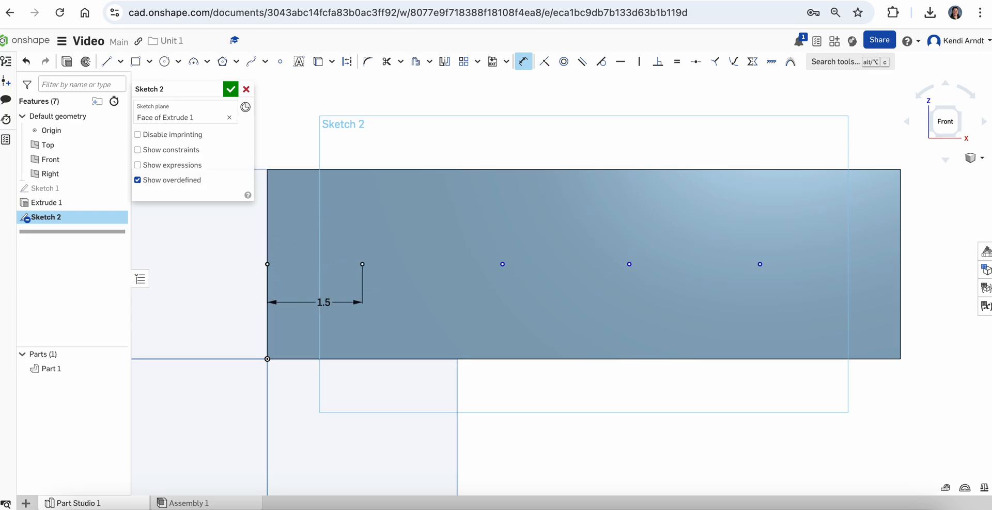
Set the horizontal distance between the first and second sketch points to 2 in.
click(362, 264)
click(502, 264)
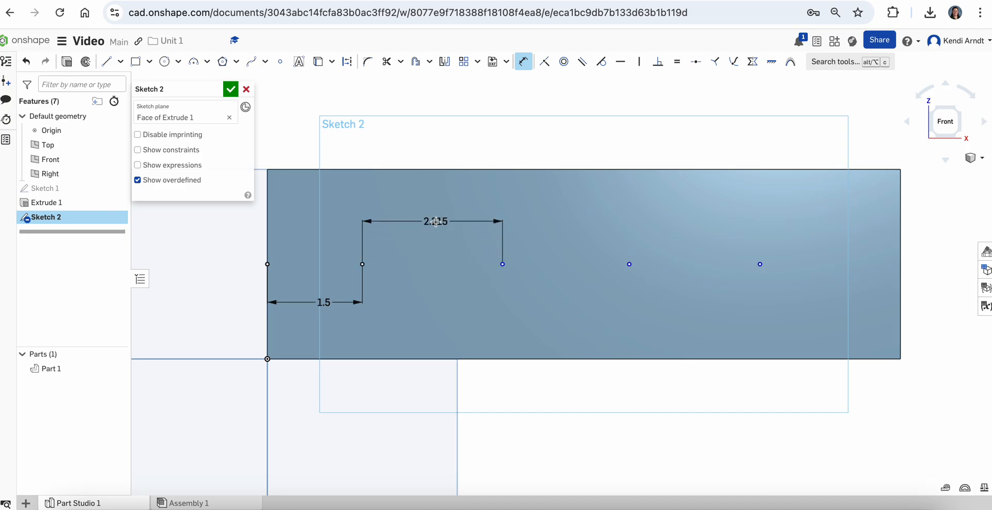
click(429, 222)
text(2)
key(Return)
Set the horizontal distance between the second and third sketch points to 2.25 in and finish the sketch.
click(629, 264)
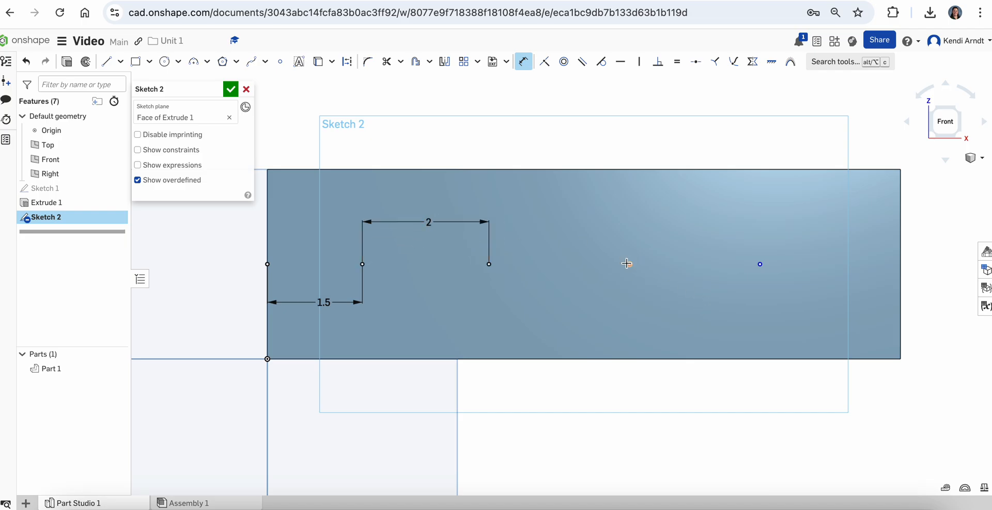
click(489, 264)
click(566, 295)
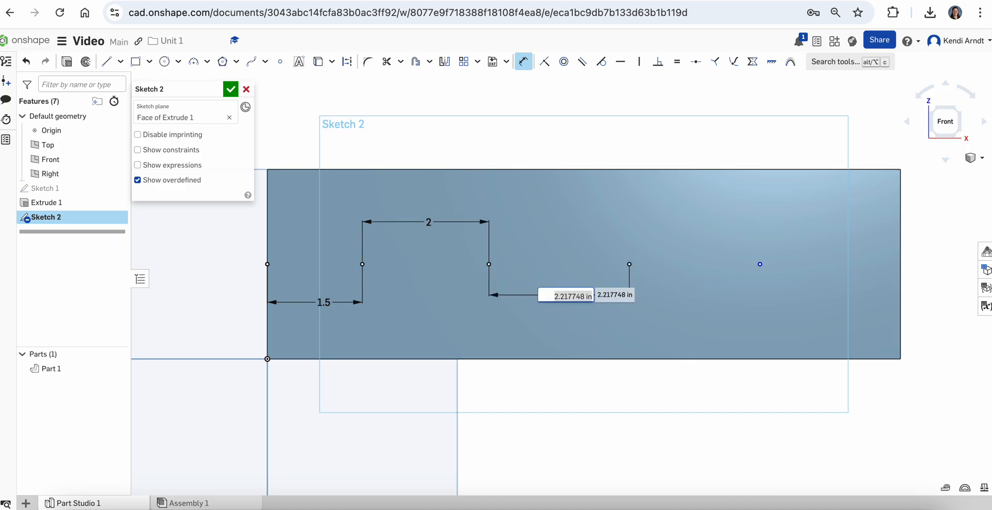
text(2.25)
key(Return)
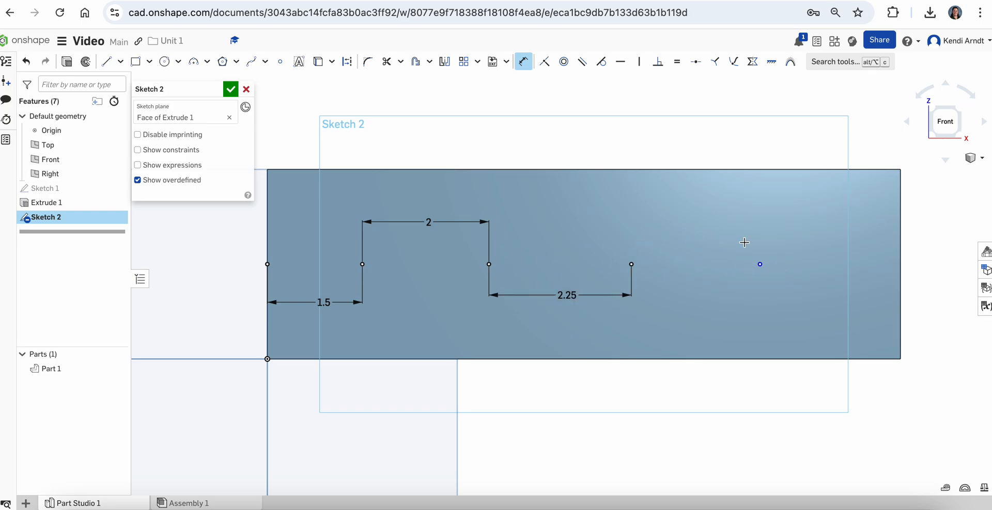
click(230, 88)
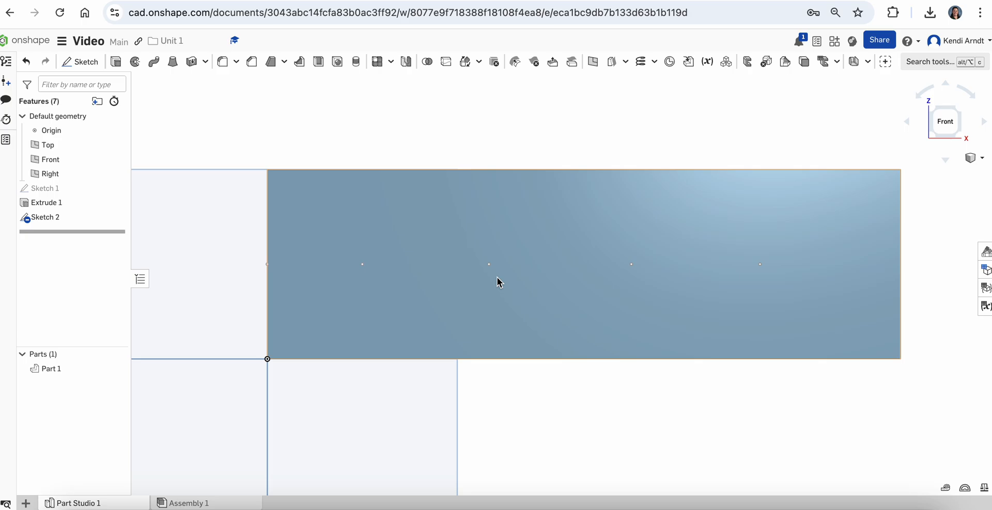
Start a counterbore Hole feature in inches and place it on the leftmost interior sketch point.
right_drag(583, 275, 570, 285)
click(941, 124)
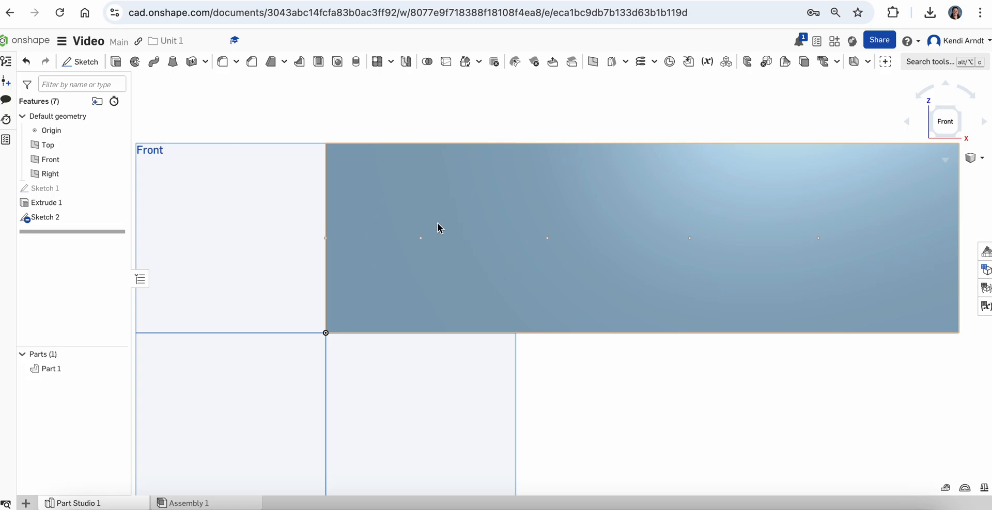
click(337, 63)
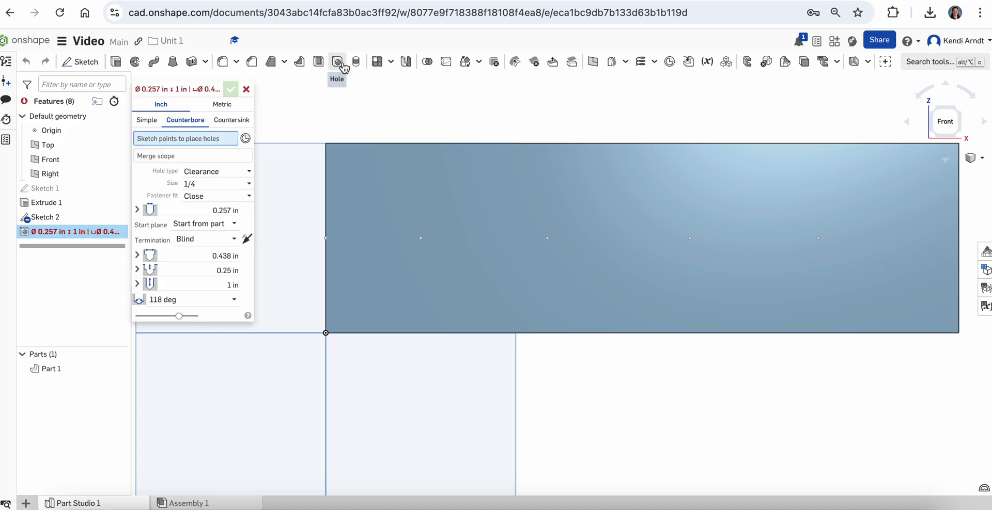
click(420, 239)
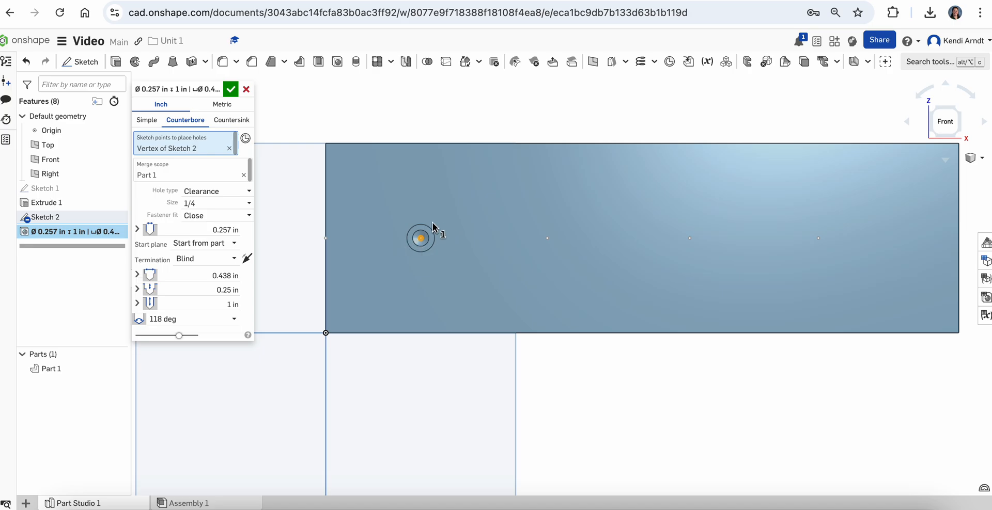
drag(192, 89, 309, 114)
scroll(389, 219, up, 1)
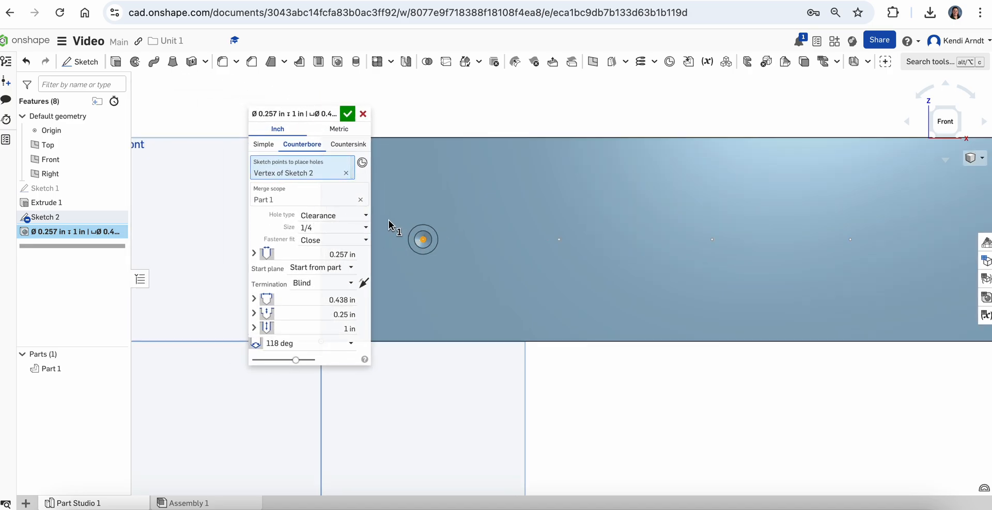
scroll(402, 185, up, 1)
middle_drag(401, 185, 433, 179)
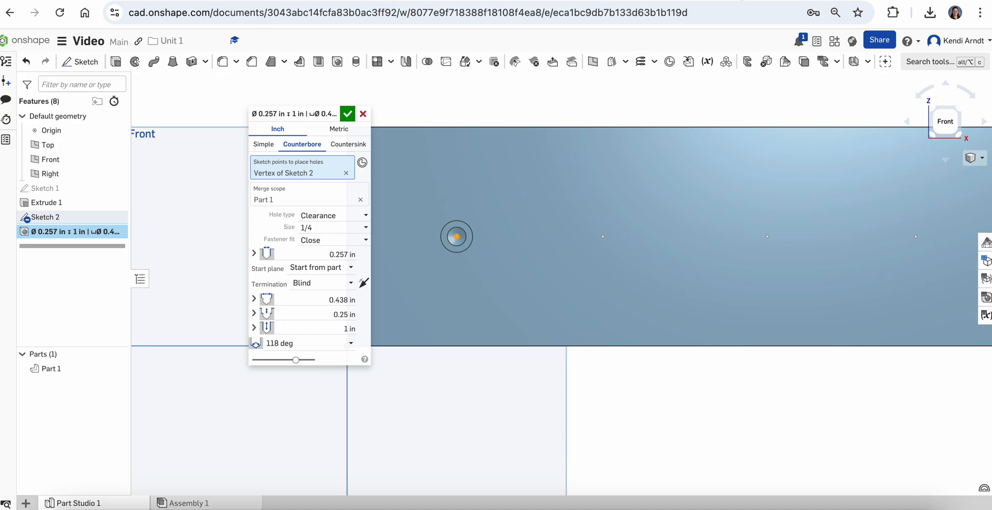
Consult the textbook's counterbore hole note and set the hole diameter to 0.375 in.
click(802, 1)
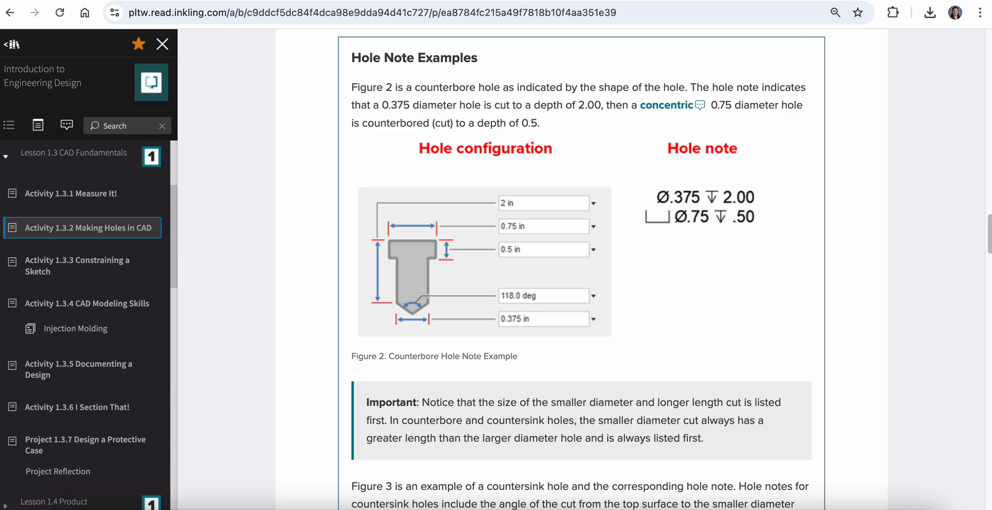
click(822, 1)
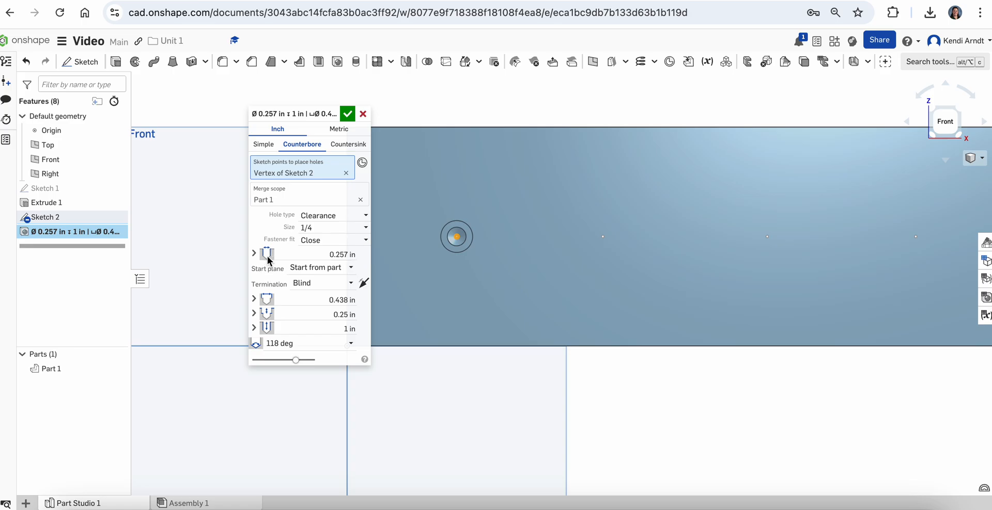
click(362, 1)
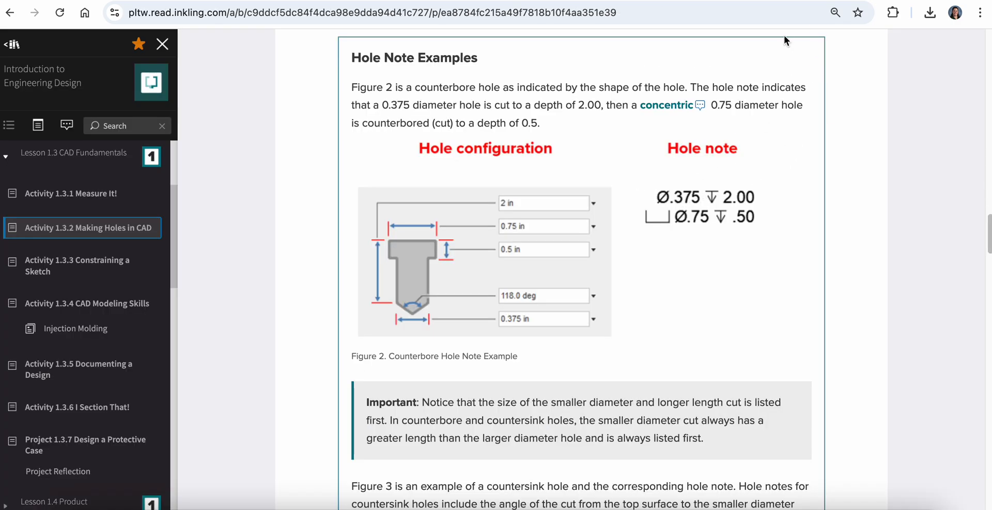
click(855, 1)
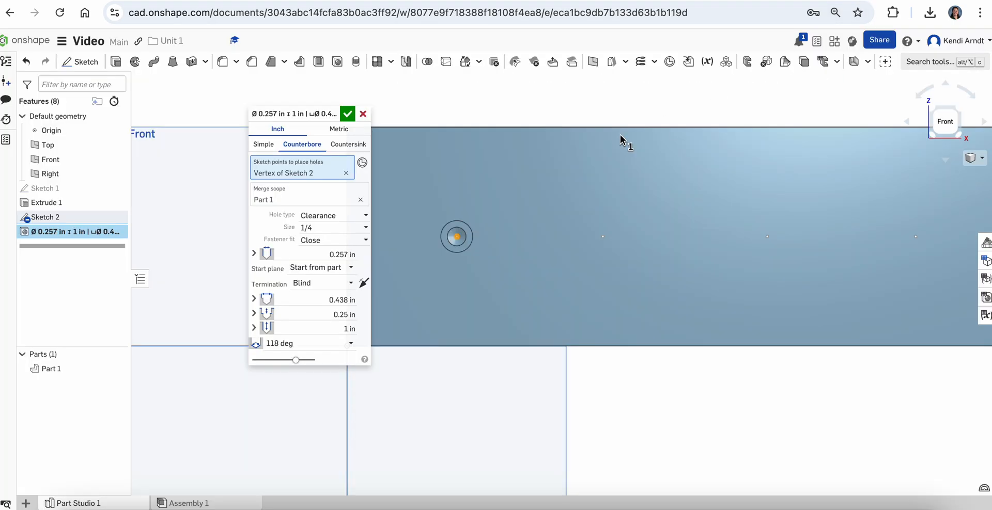
double_click(326, 255)
text(0.375)
key(Tab)
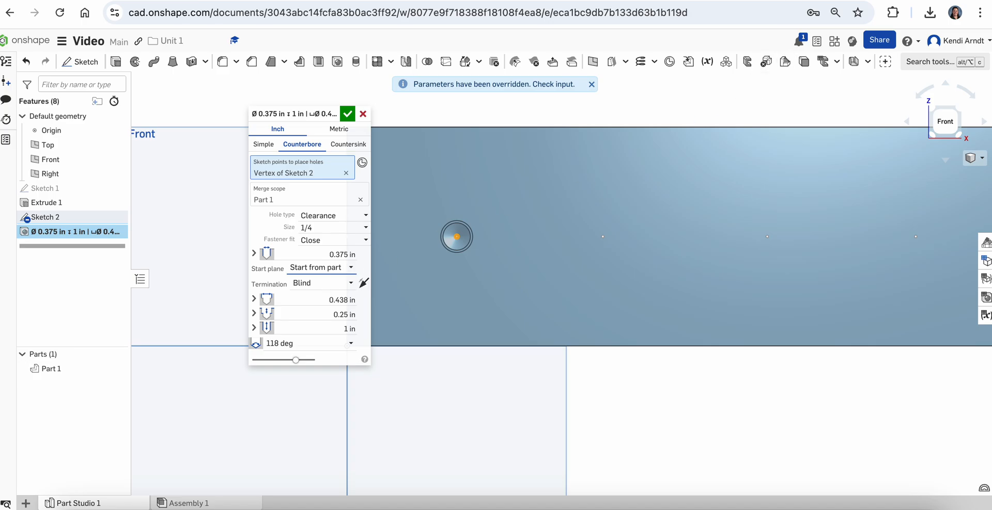
Try the Through all termination for the hole and return it to Blind.
click(821, 0)
click(826, 1)
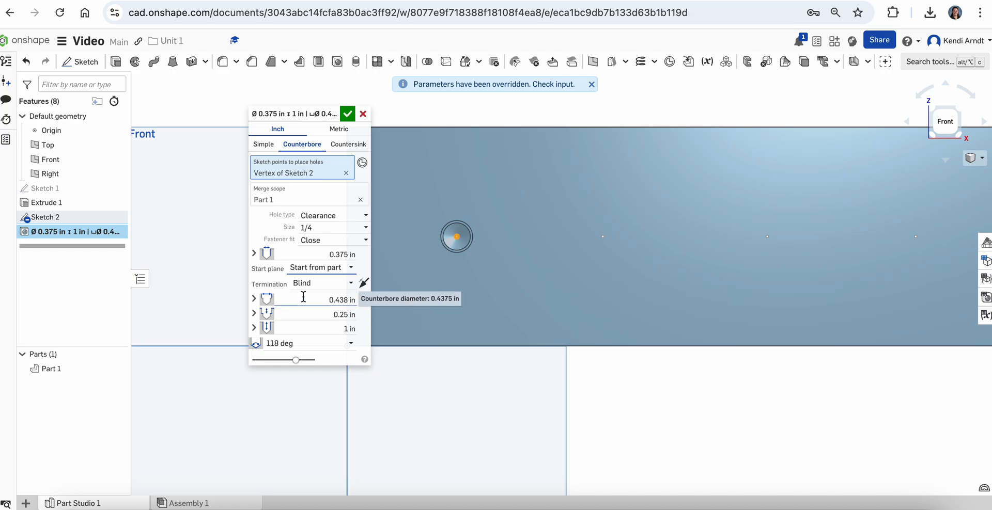
click(326, 283)
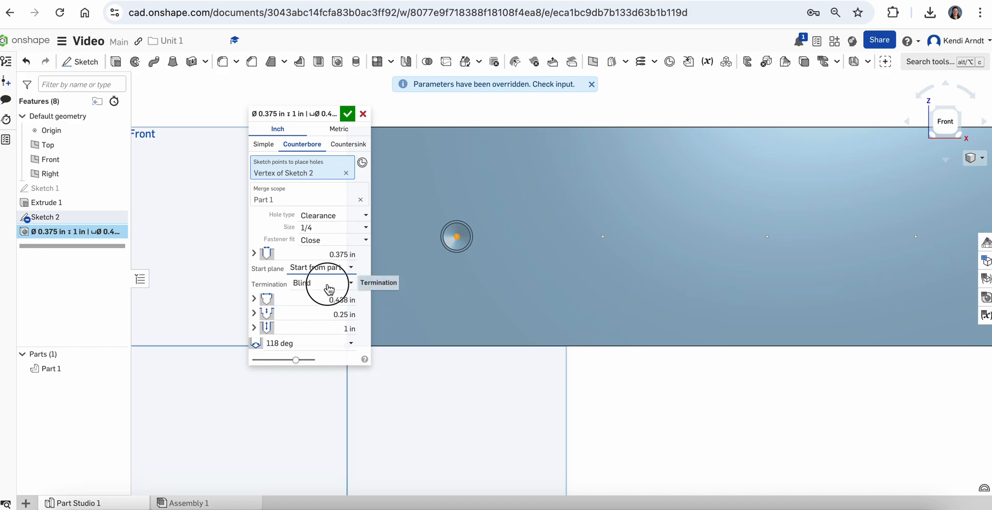
click(322, 344)
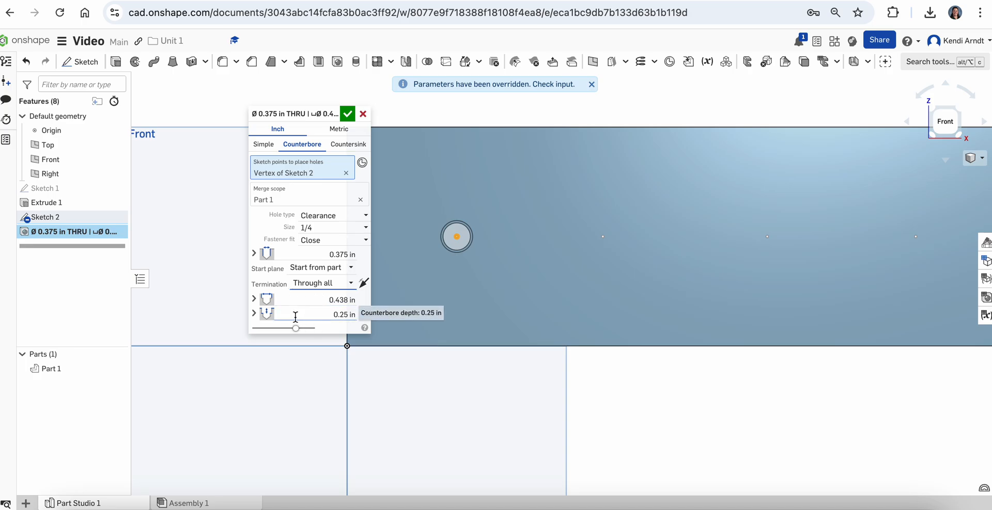
click(318, 283)
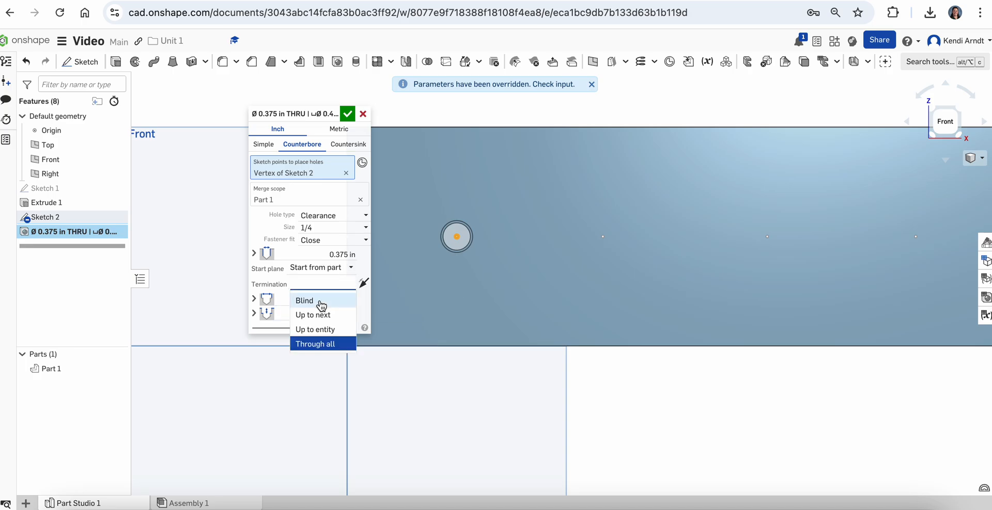
click(319, 301)
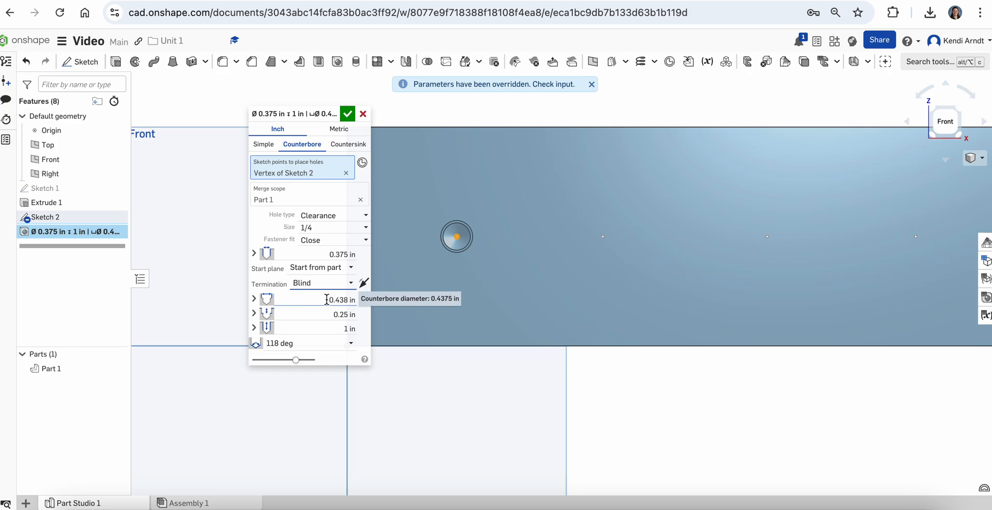
Recheck the textbook's hole note and set the counterbore diameter to 0.75 in.
click(775, 0)
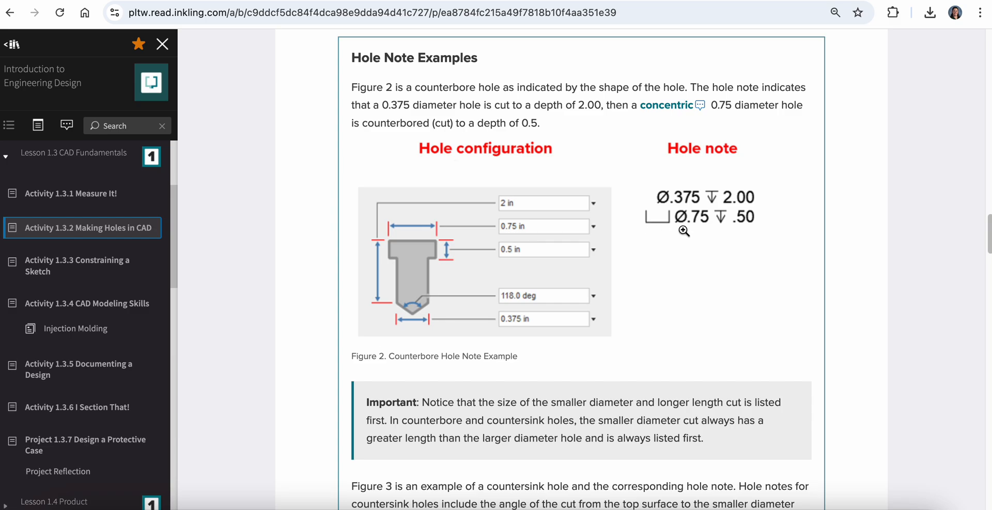
click(878, 0)
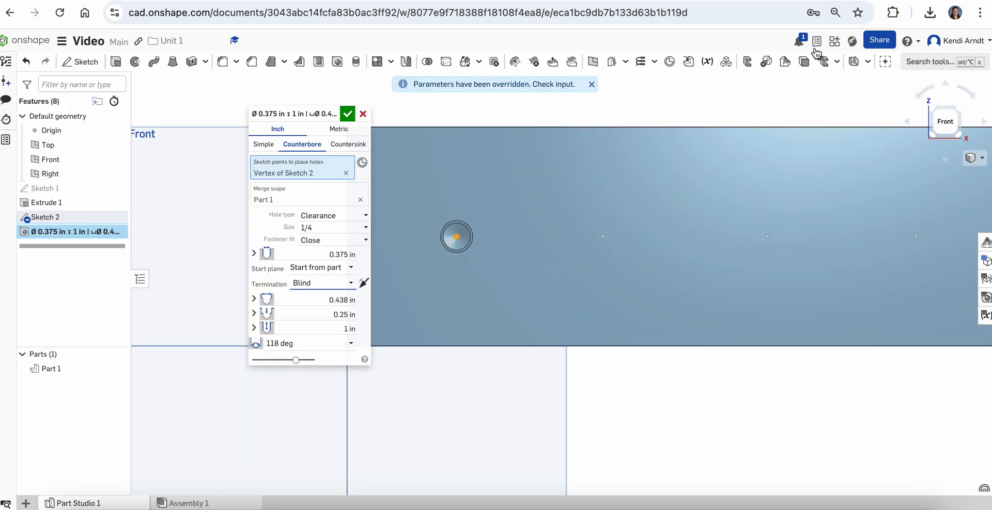
click(318, 304)
key(BackSpace)
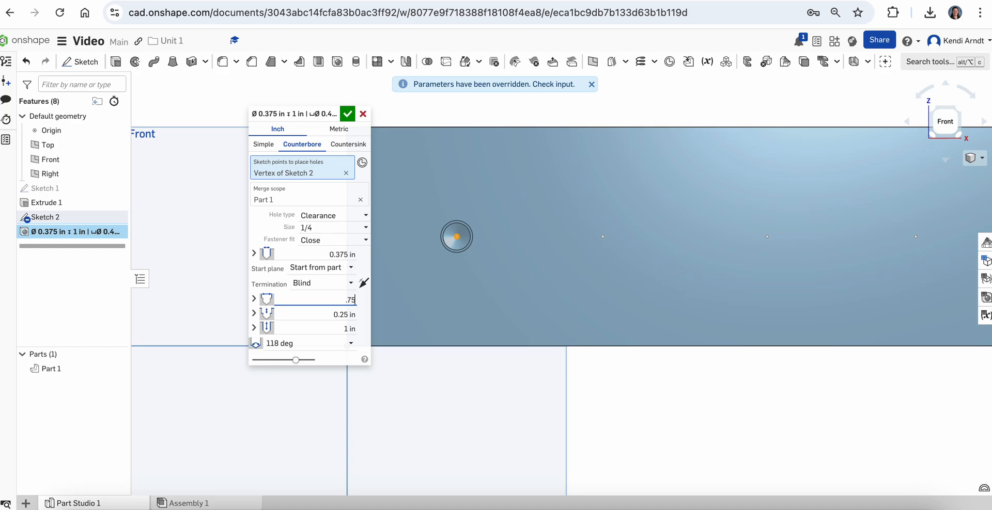
text(.75)
key(Tab)
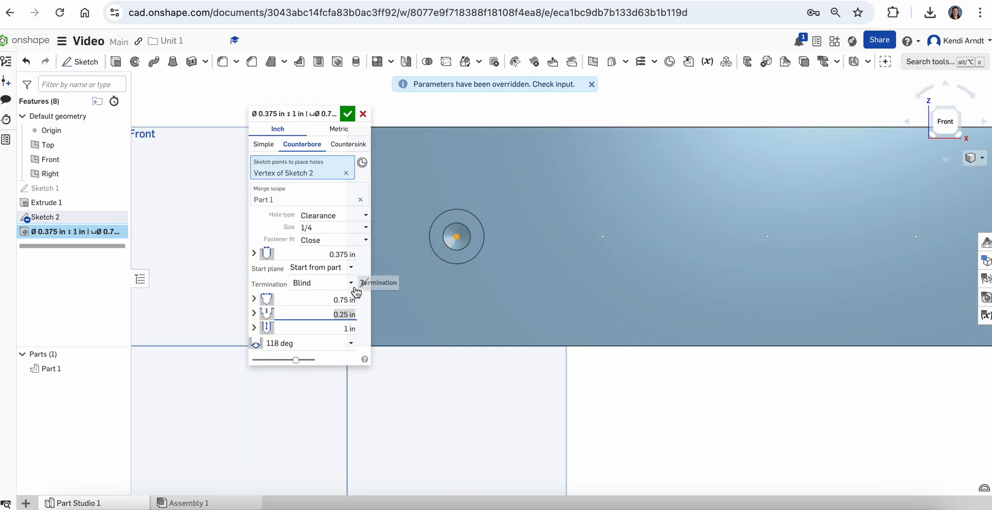
Set the counterbore depth to 0.5 in and, after rechecking the textbook's hole note, the overall hole depth to 2 in.
text(0.5)
key(Tab)
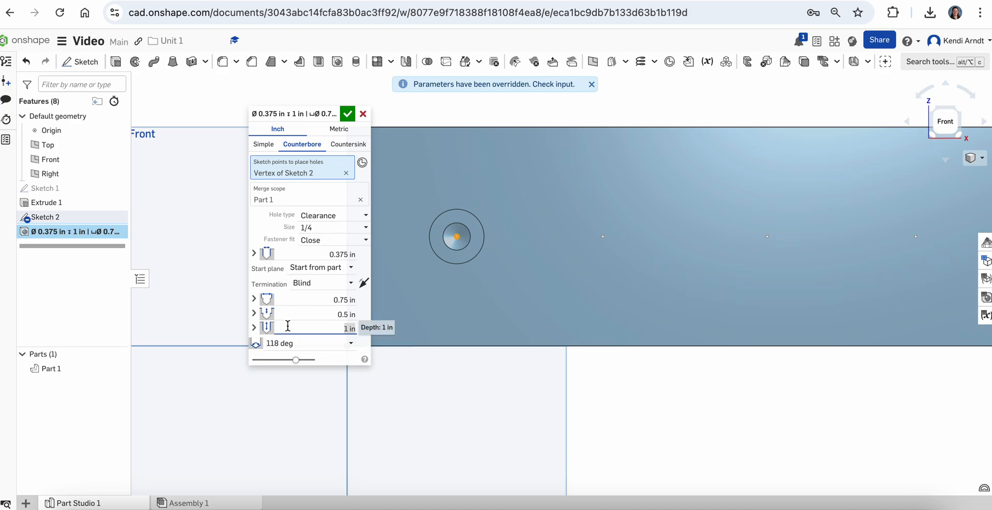
click(677, 1)
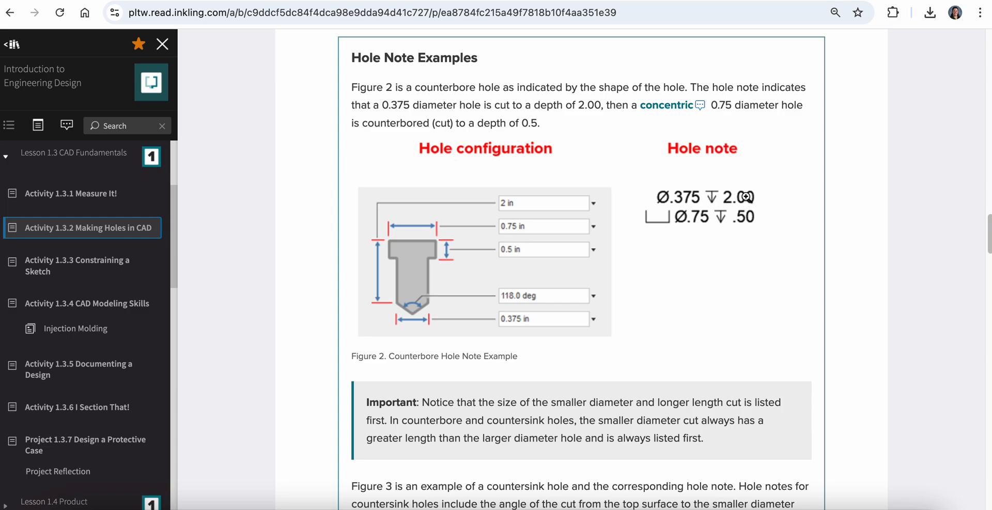
click(858, 1)
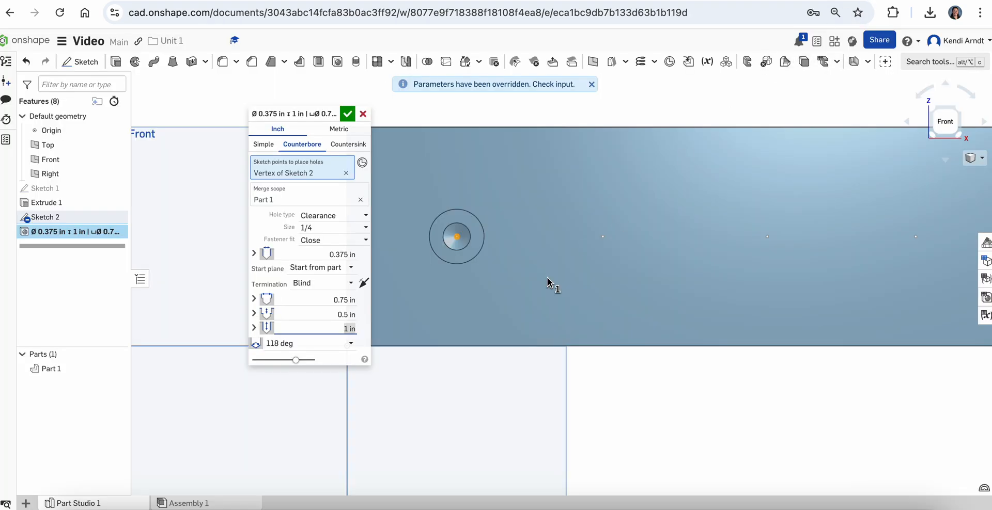
text(2)
key(Tab)
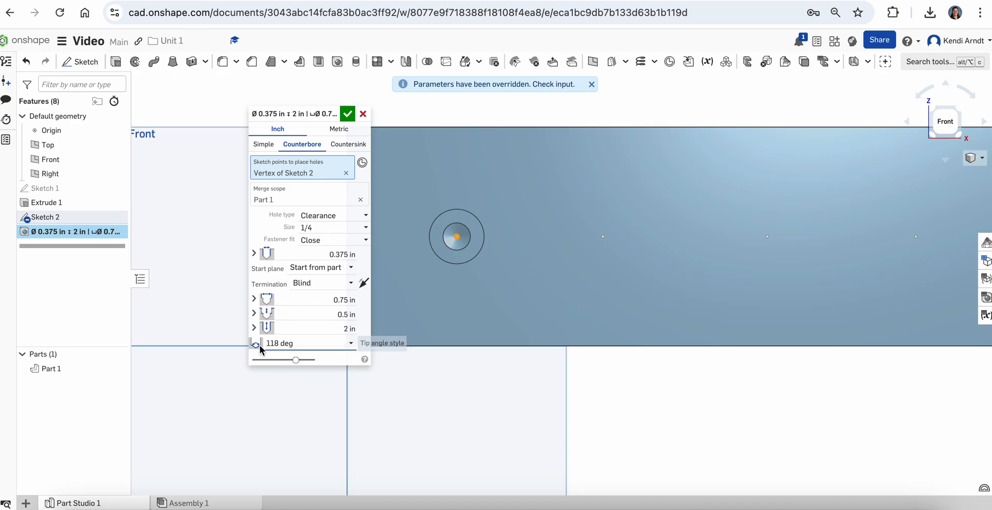
Inspect the counterbore hole's interior on the block and accept the Hole feature.
right_drag(431, 247, 543, 287)
scroll(437, 235, up, 10)
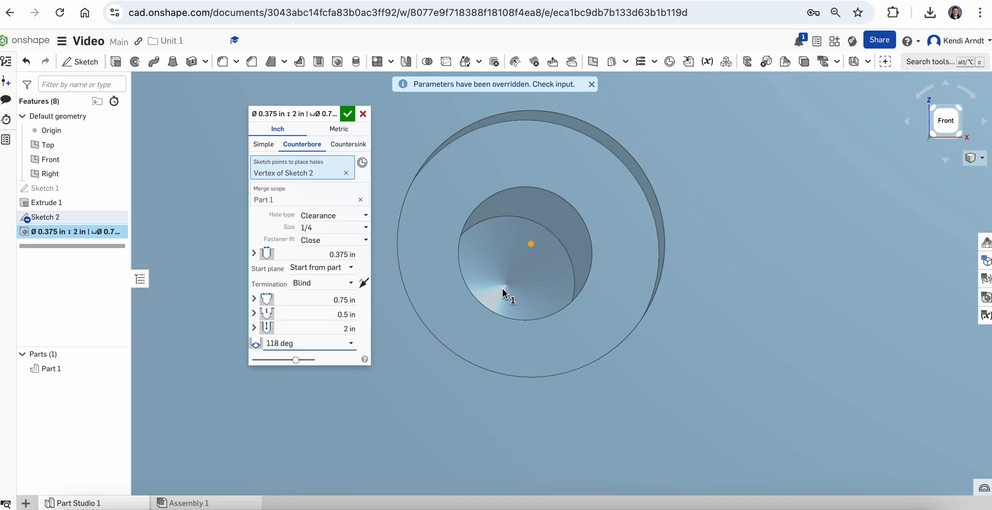
right_drag(533, 283, 563, 323)
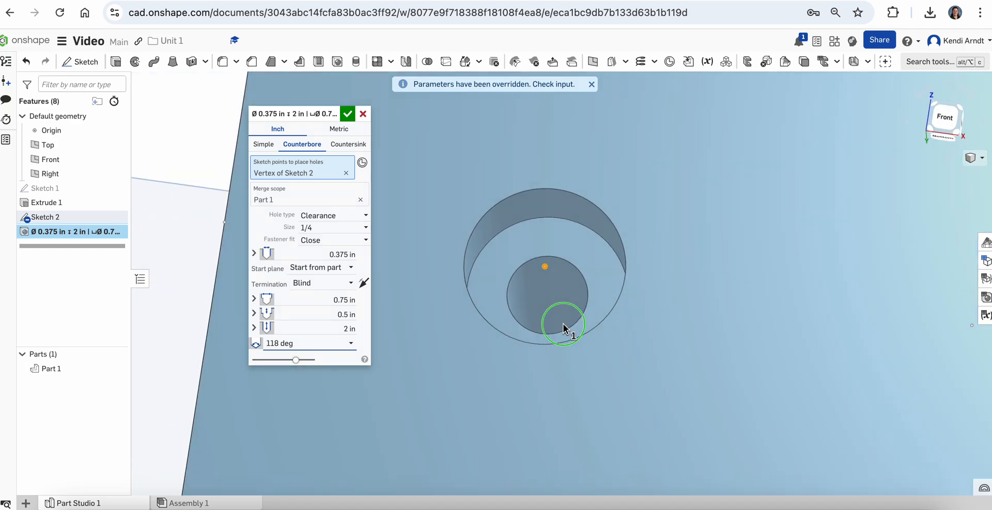
click(348, 115)
right_drag(503, 277, 560, 310)
click(948, 120)
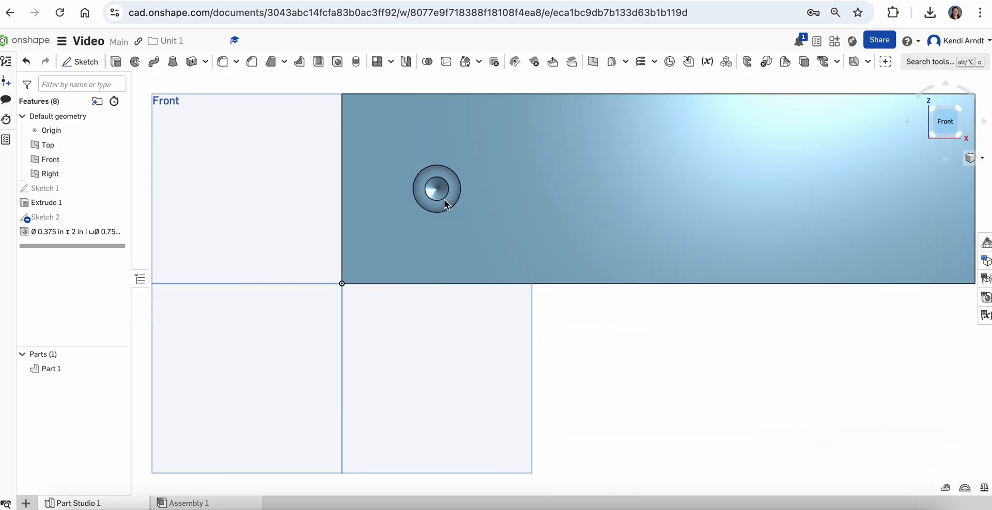
Show Sketch 2 again so that its points on the block's front face can be used for hole placement.
scroll(444, 200, down, 3)
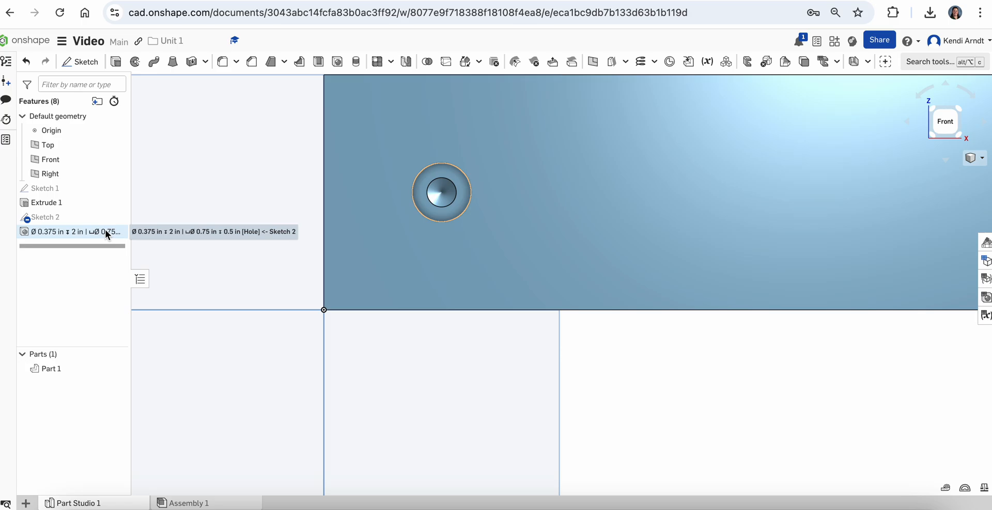
mouse_move(551, 369)
right_down()
mouse_move(571, 340)
mouse_move(465, 370)
mouse_move(723, 265)
mouse_move(710, 277)
right_up()
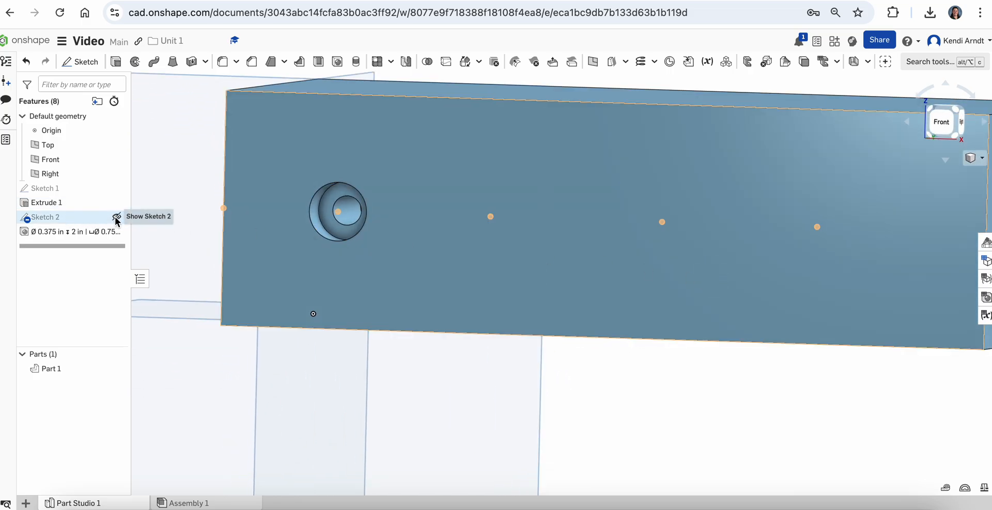
click(116, 217)
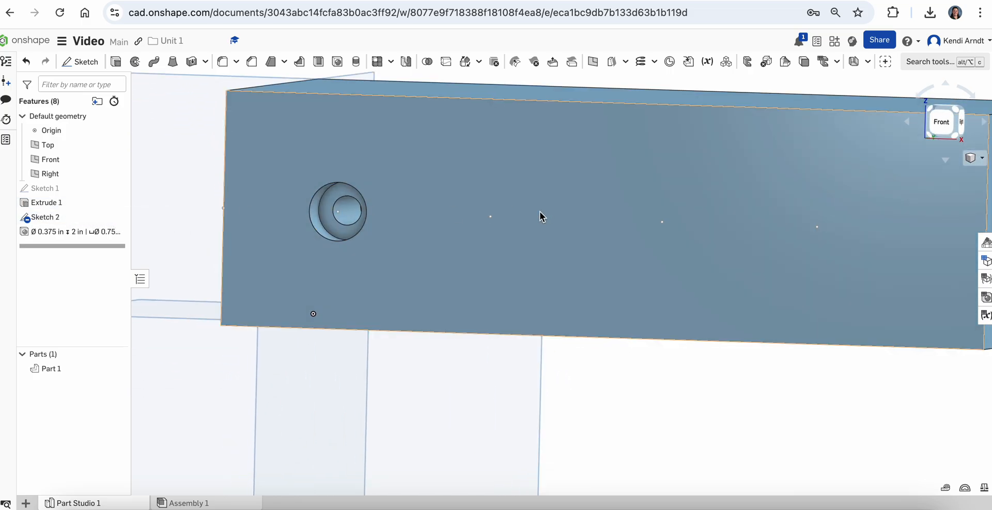